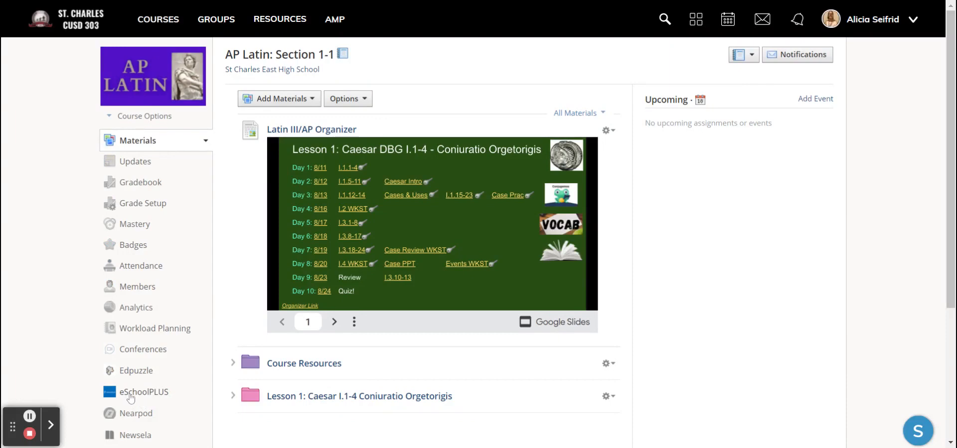
# In the AP Latin course's eSchoolPLUS configuration, map the Assessment category to a newly created Schoology category.
pyautogui.click(131, 397)
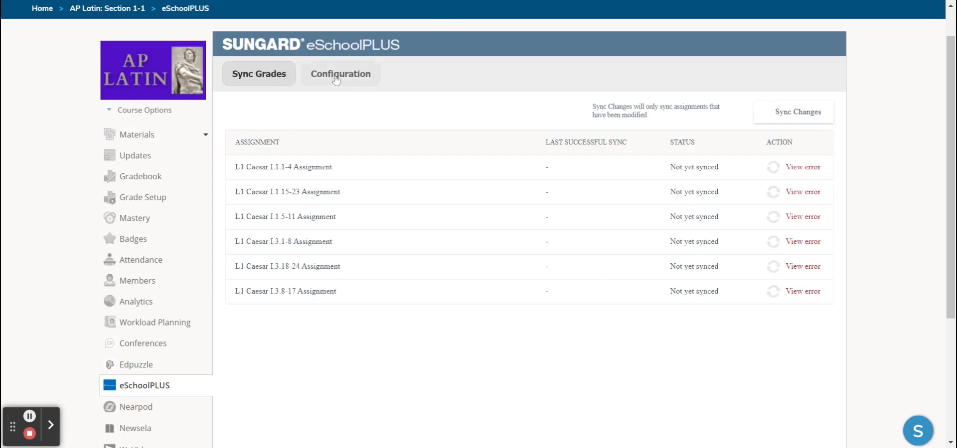
pyautogui.click(341, 77)
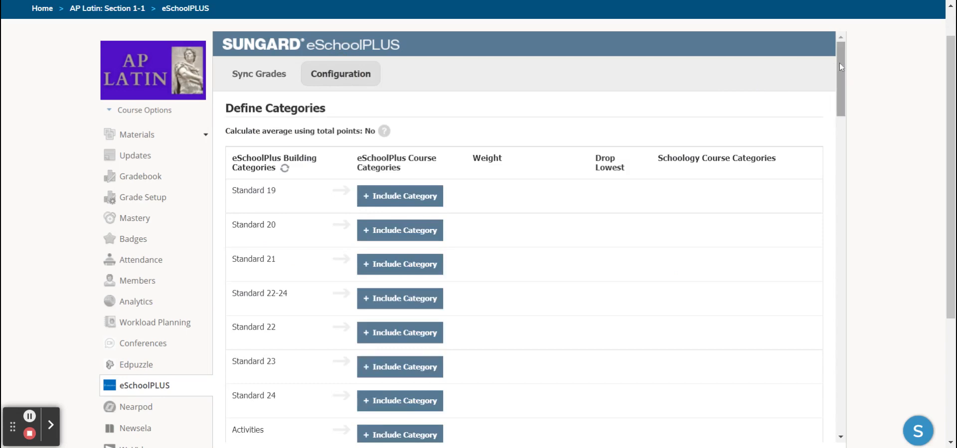
pyautogui.moveTo(839, 63); pyautogui.dragTo(836, 118)
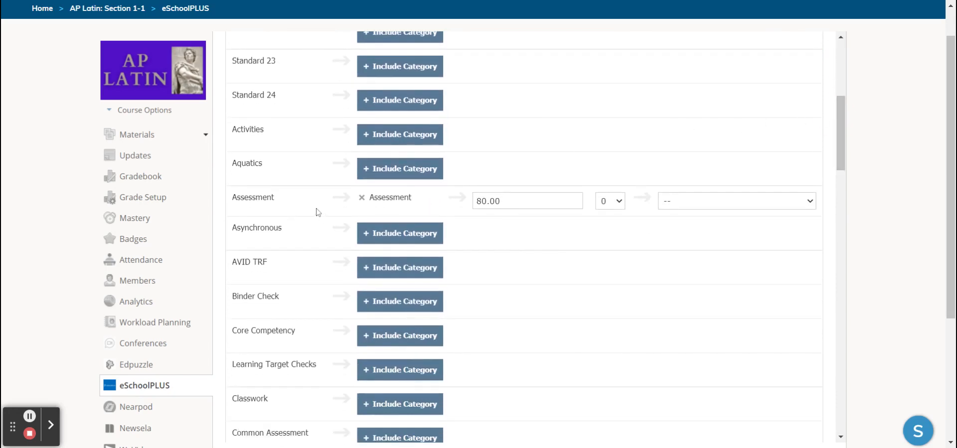
pyautogui.click(745, 204)
pyautogui.click(744, 214)
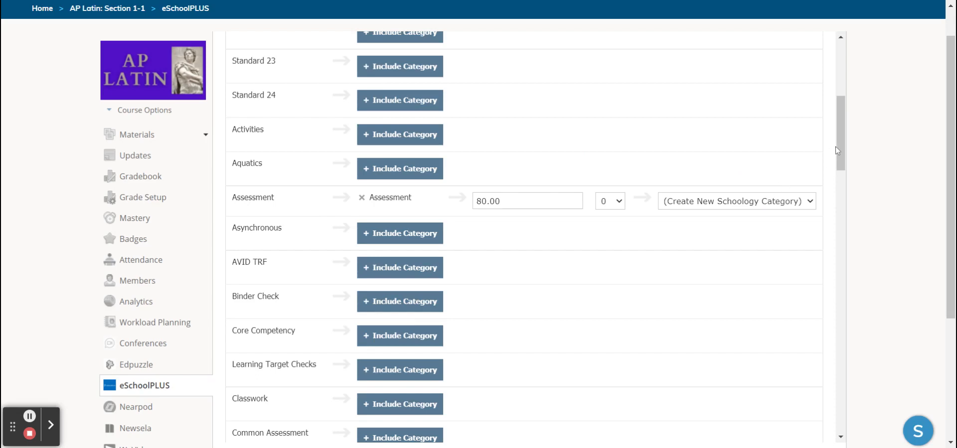
# Map the Semester Exam and Homework categories to newly created Schoology categories.
pyautogui.moveTo(844, 144); pyautogui.dragTo(846, 240)
pyautogui.click(729, 80)
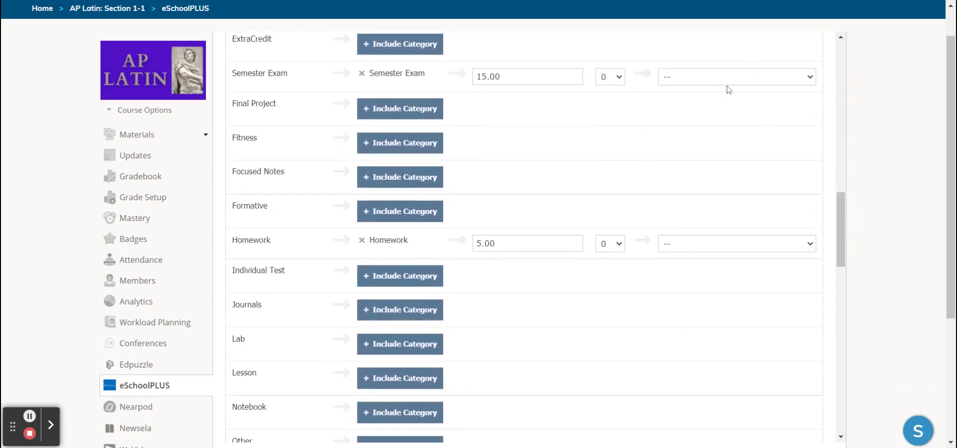
pyautogui.click(729, 89)
pyautogui.click(733, 257)
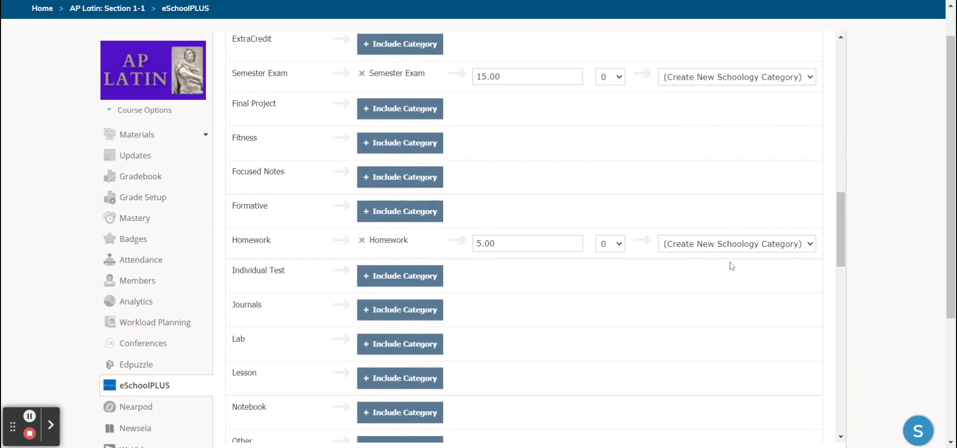
pyautogui.click(841, 222)
pyautogui.moveTo(841, 221); pyautogui.dragTo(841, 387)
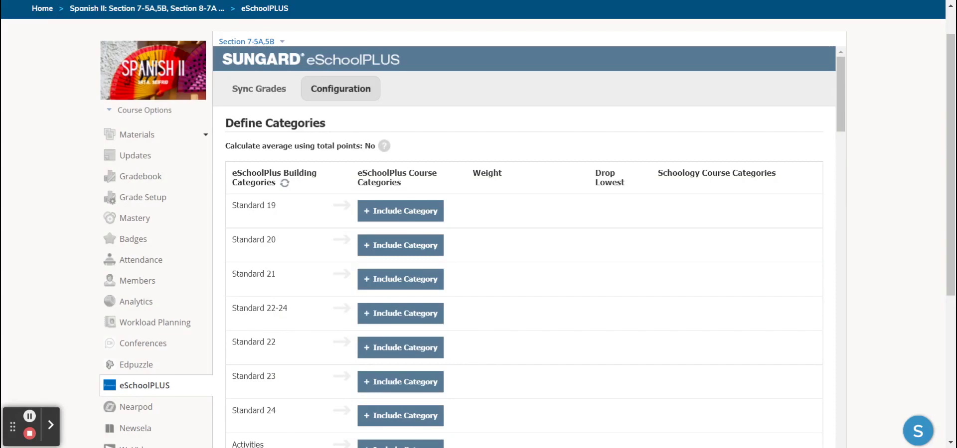
# Switch the Spanish II course to Section 8-7A,7B and open that section's eSchoolPLUS configuration.
pyautogui.click(254, 45)
pyautogui.click(260, 81)
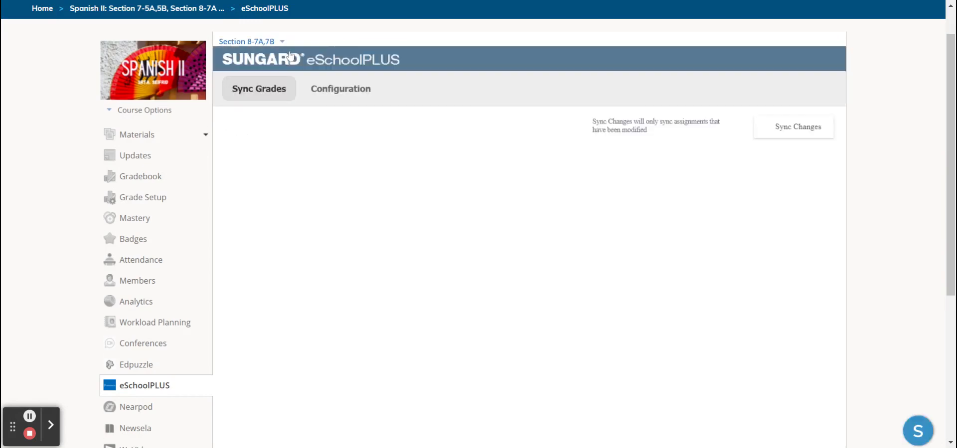
pyautogui.click(339, 94)
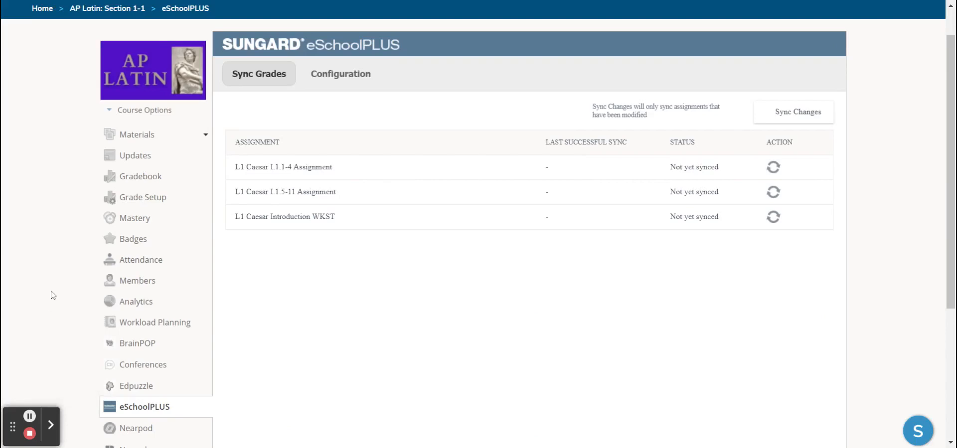
# Start a new AP Latin assignment named "Assignment" with a due date of 4/12/22.
pyautogui.scroll(1, 51, 295)
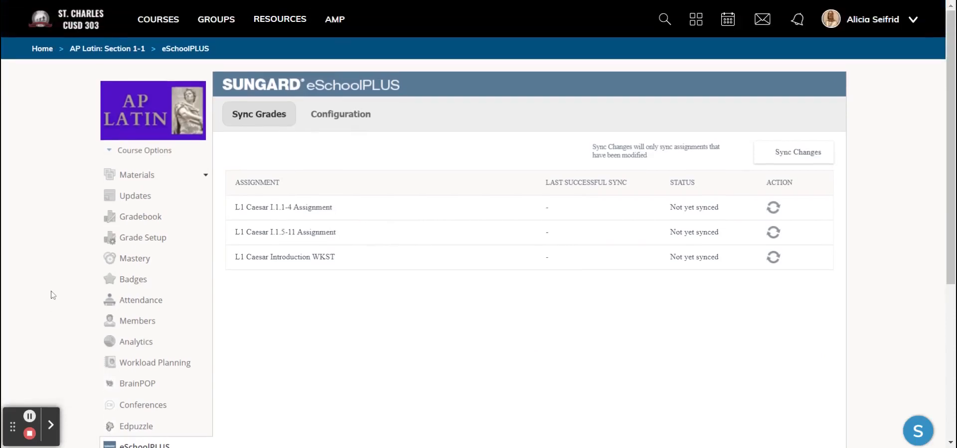
pyautogui.click(98, 58)
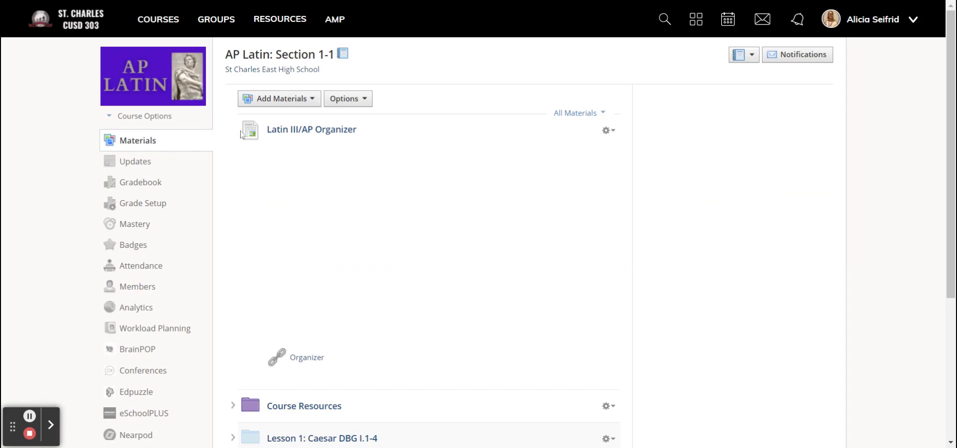
pyautogui.click(280, 99)
pyautogui.click(311, 141)
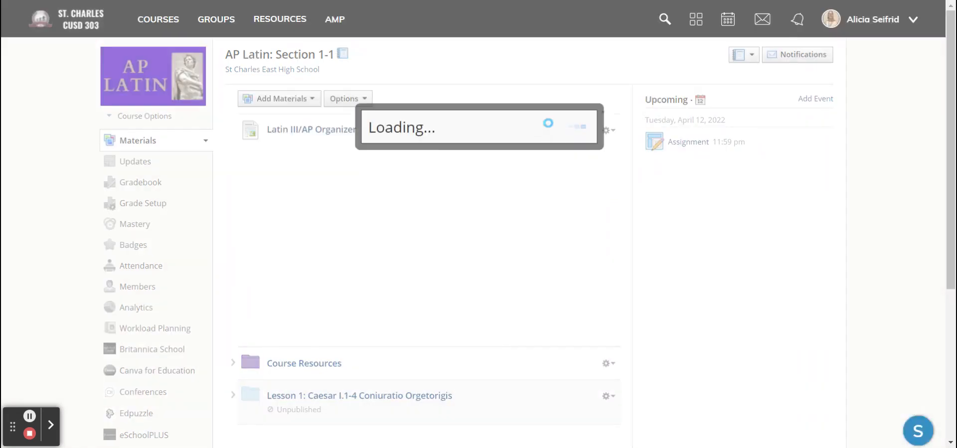
pyautogui.write('Assignment')
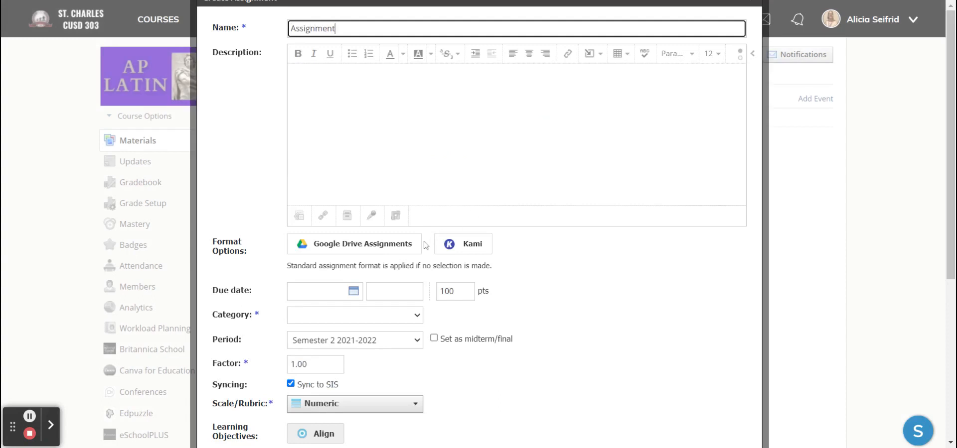
pyautogui.click(338, 293)
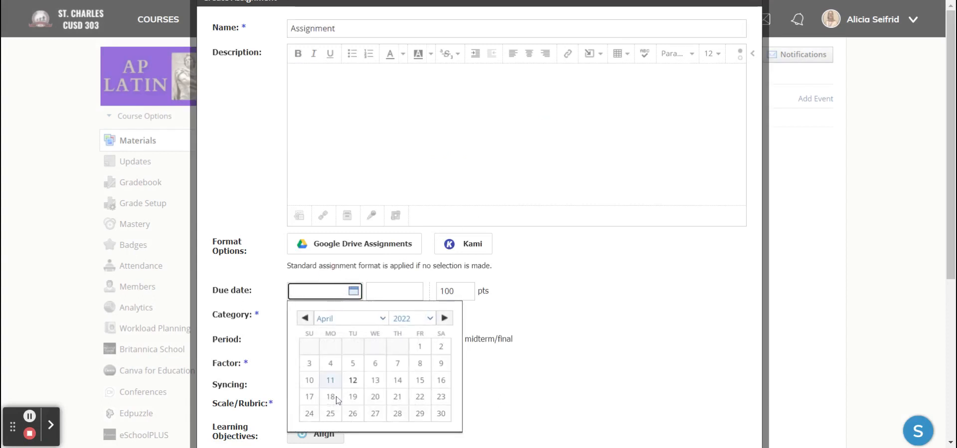
pyautogui.click(352, 380)
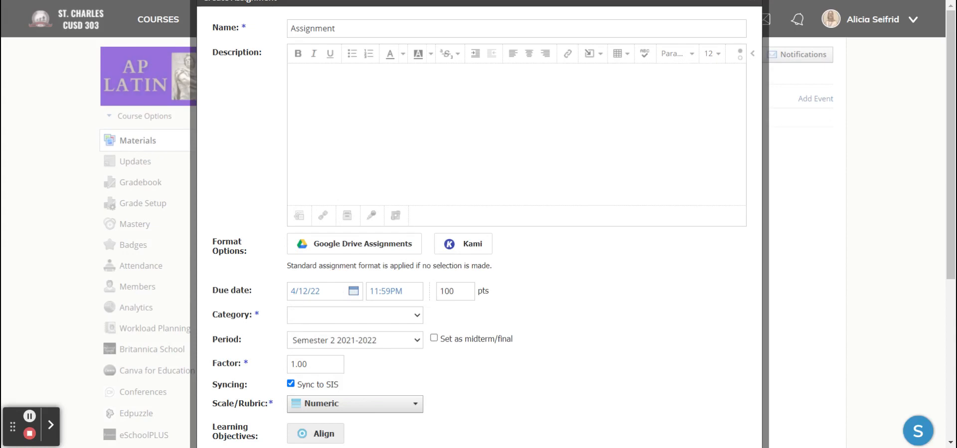
# Assign the new assignment to the Homework category, turn off Sync to SIS, and create it.
pyautogui.click(415, 321)
pyautogui.click(413, 328)
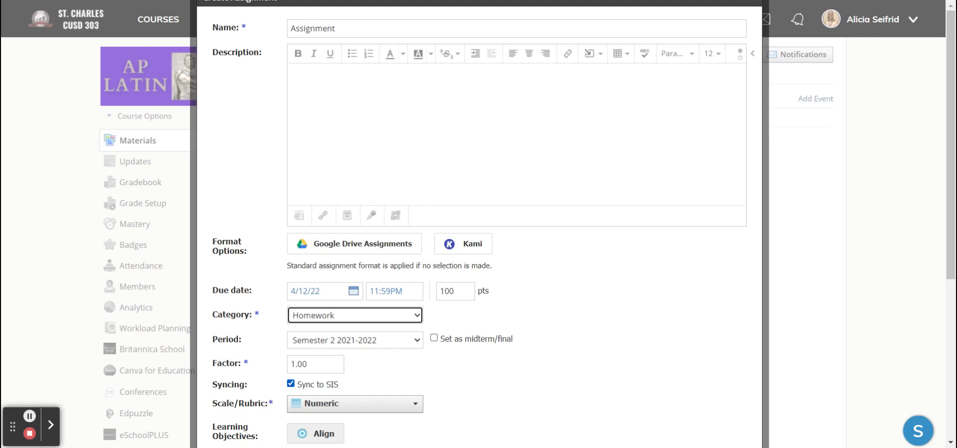
pyautogui.click(291, 383)
pyautogui.scroll(-3, 563, 356)
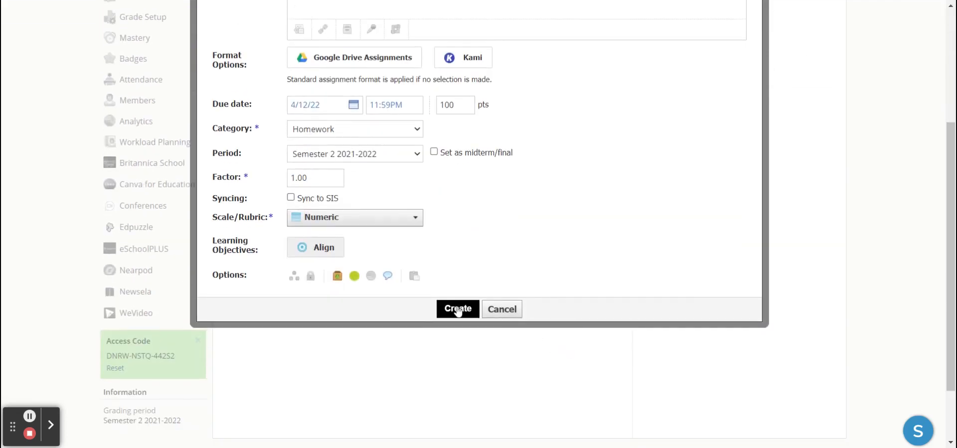
pyautogui.click(455, 330)
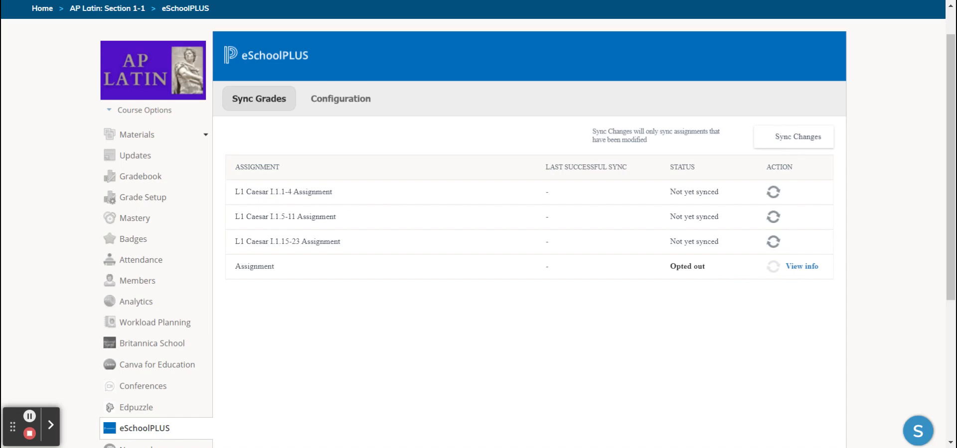
# Review the eSchoolPLUS sync statuses for AP Latin, and open the section list in Spanish II's Sync Grades page.
pyautogui.scroll(-1, 792, 50)
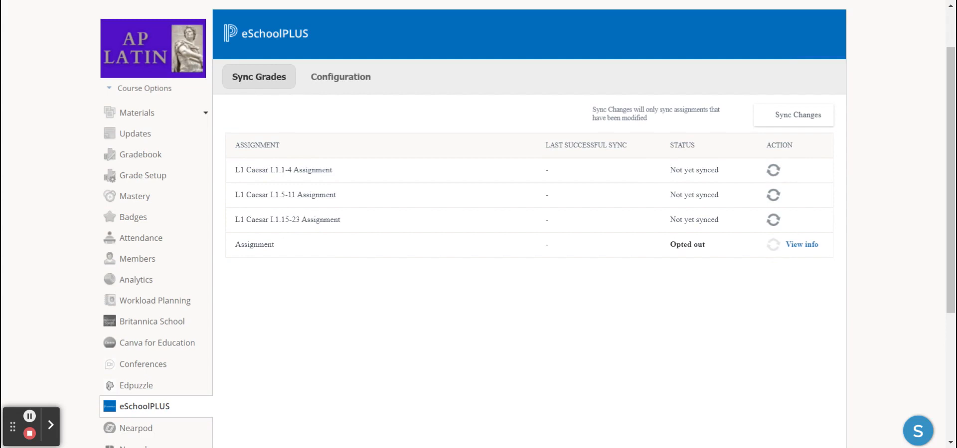
pyautogui.scroll(3, 792, 47)
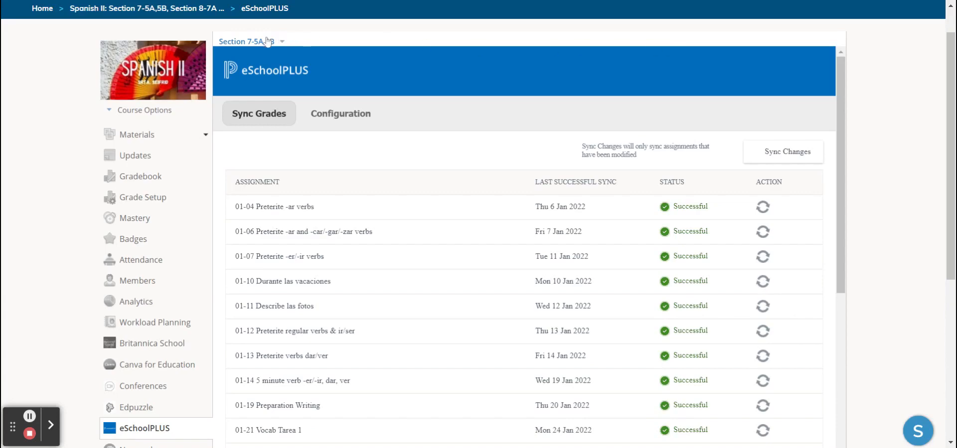
pyautogui.click(268, 42)
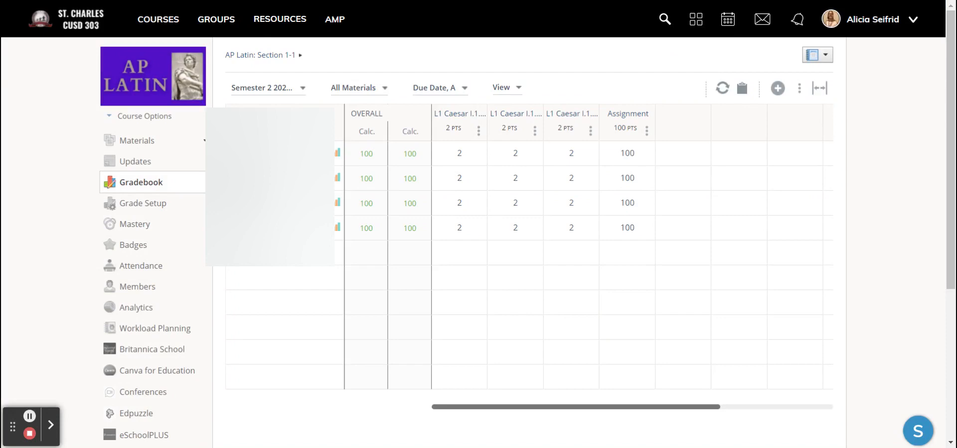
pyautogui.click(646, 131)
pyautogui.click(641, 152)
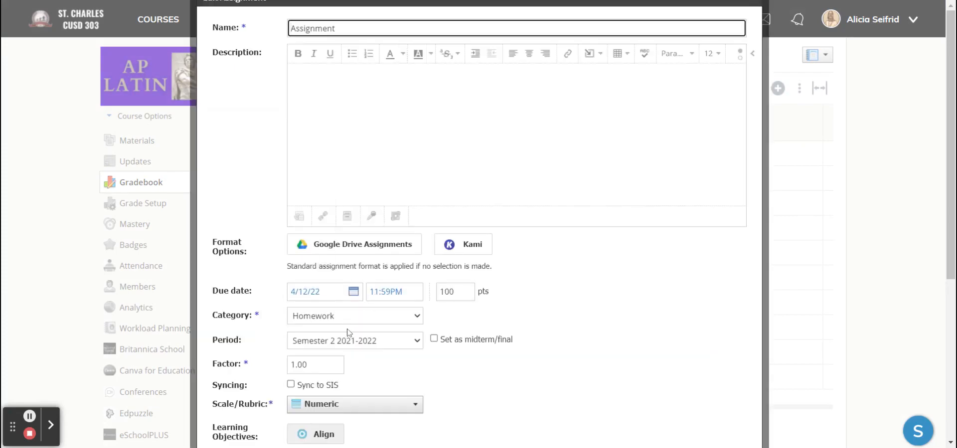
pyautogui.click(291, 384)
pyautogui.scroll(-2, 463, 345)
pyautogui.scroll(-2, 473, 334)
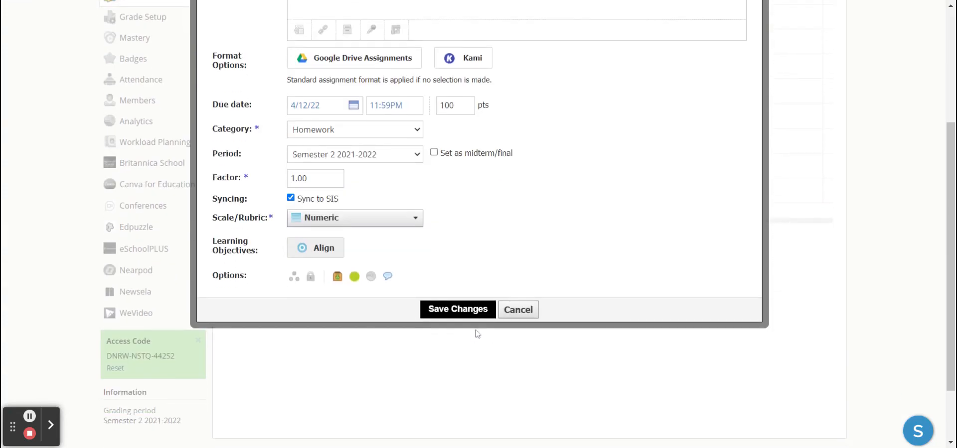
pyautogui.click(514, 308)
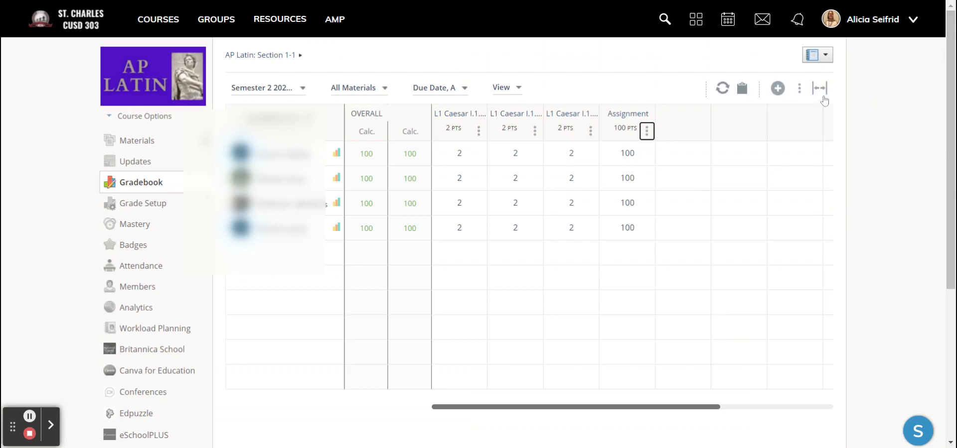
# Use Bulk Edit in the gradebook to turn on Sync to SIS for "Assignment" and save the changes.
pyautogui.click(799, 88)
pyautogui.click(784, 109)
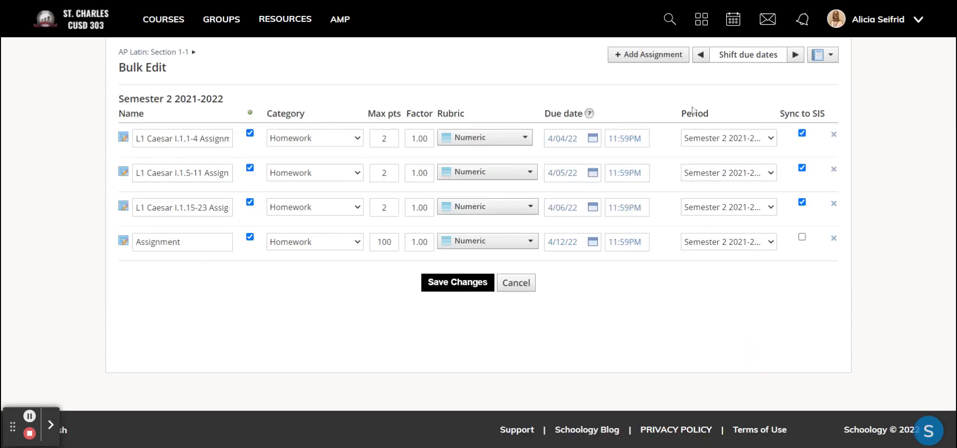
pyautogui.click(802, 238)
pyautogui.click(443, 283)
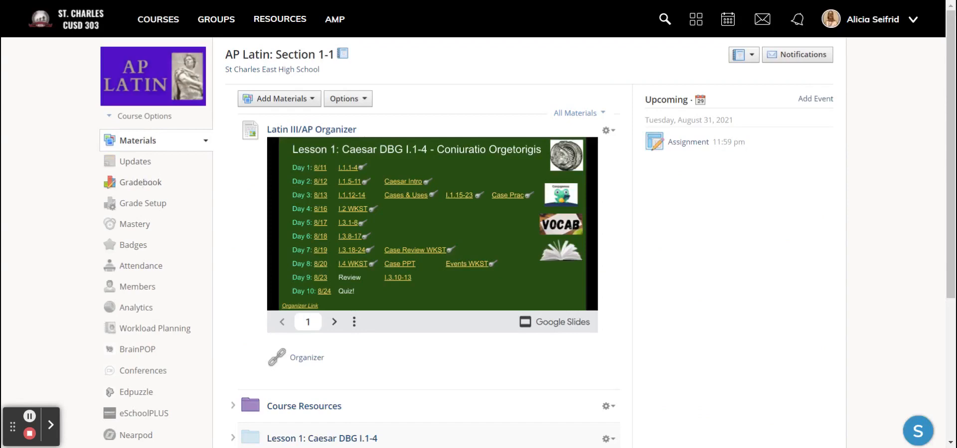
# Review the Sync Status Log from the AP Latin gradebook, and close it.
pyautogui.click(143, 183)
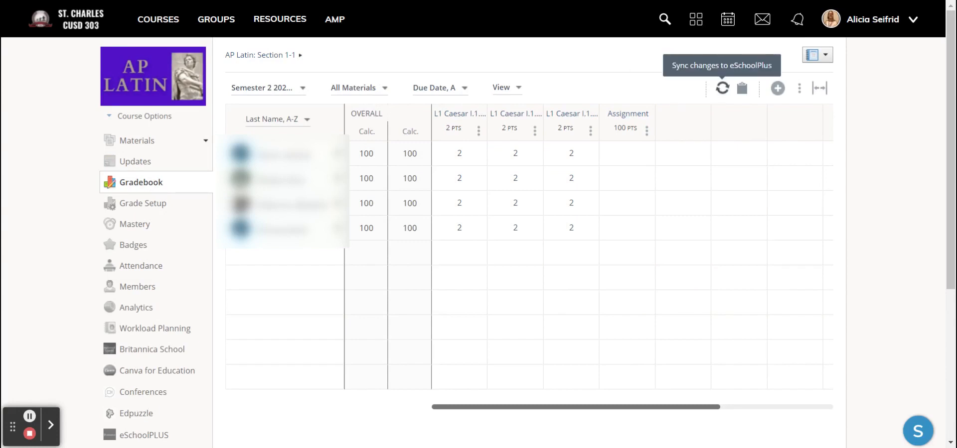
pyautogui.click(745, 93)
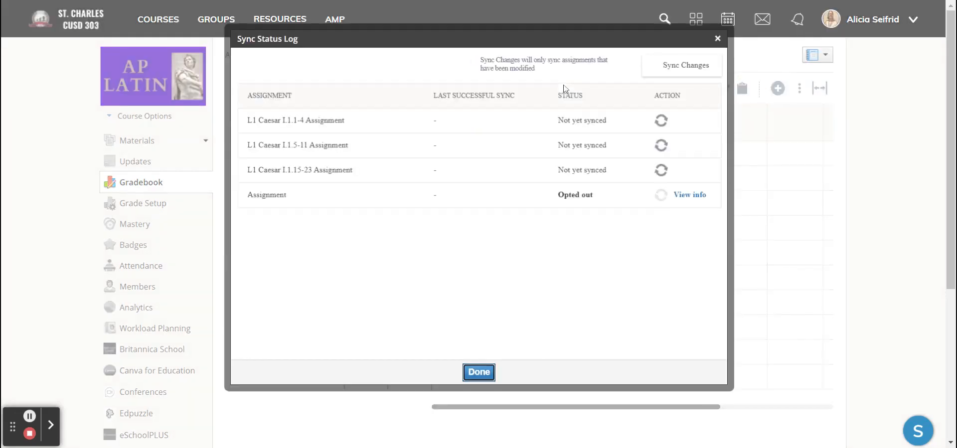
pyautogui.click(471, 376)
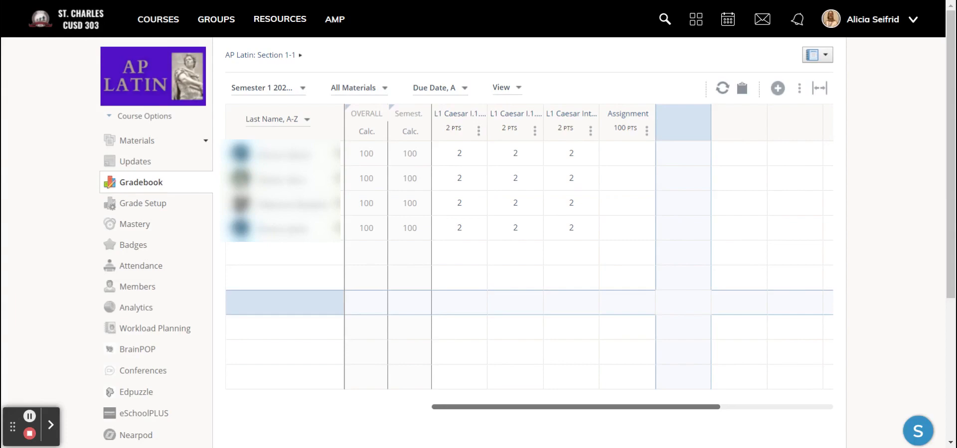
# Mark the third student's grade for "Assignment" with the Excused exception.
pyautogui.click(605, 212)
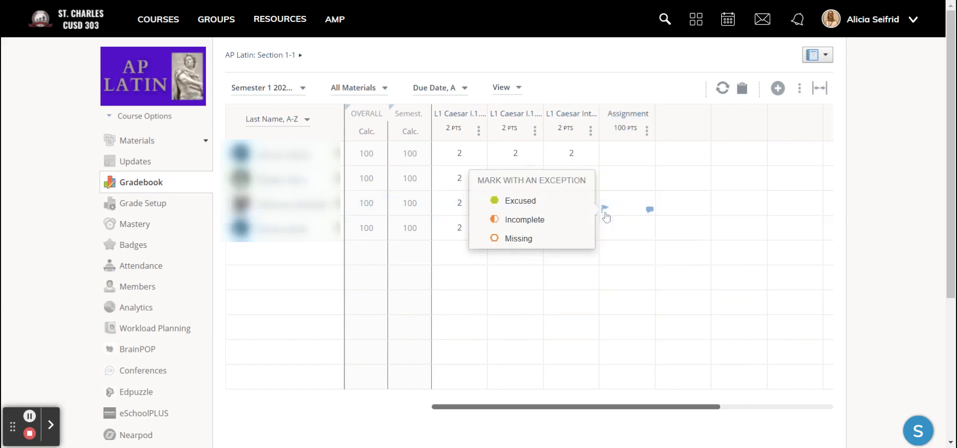
pyautogui.click(559, 202)
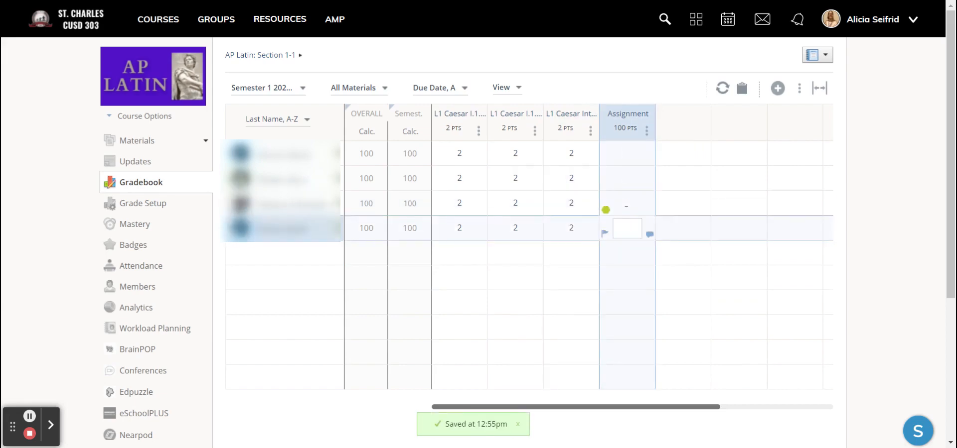